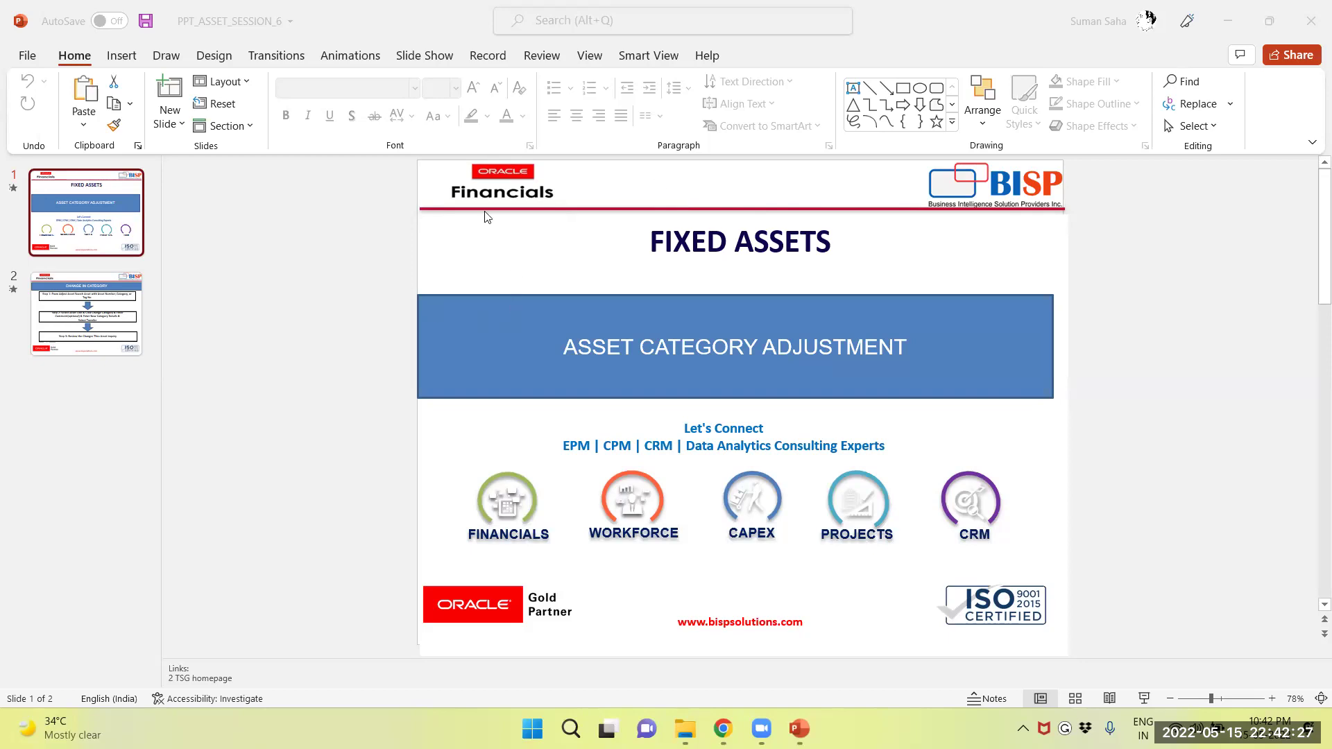
# Show slide 2, CHANGE IN CATEGORY, with its three category-change steps.
pyautogui.click(64, 321)
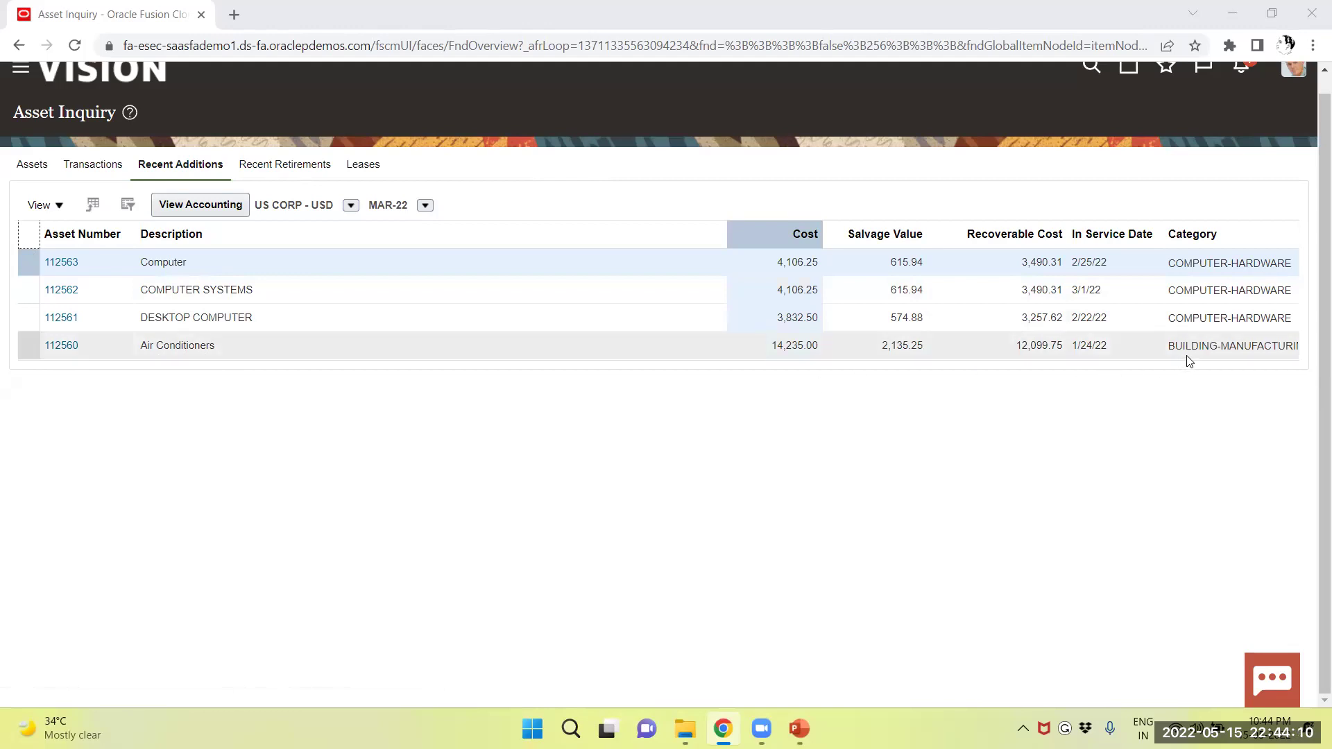
# Inspect the category segments of Air Conditioners (112560) and select its row.
pyautogui.moveTo(1225, 345); pyautogui.dragTo(1249, 345)
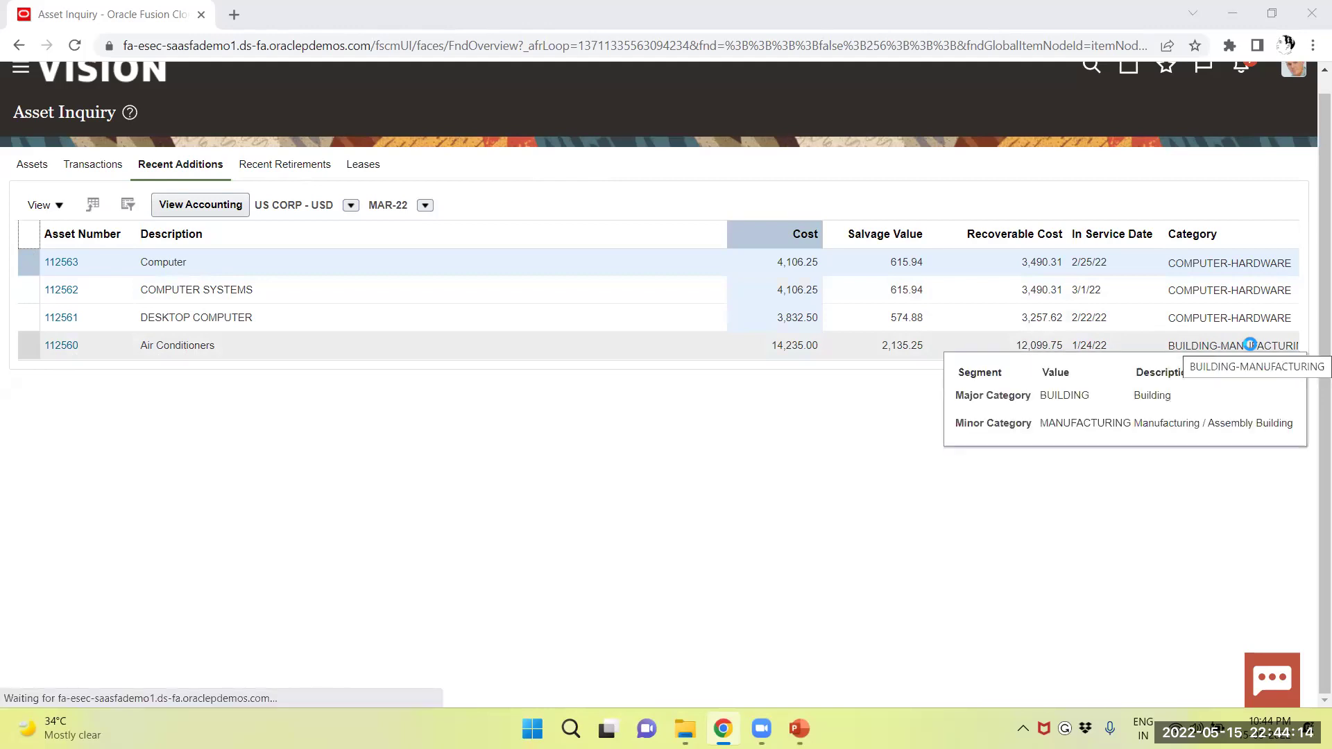
pyautogui.moveTo(1232, 346)
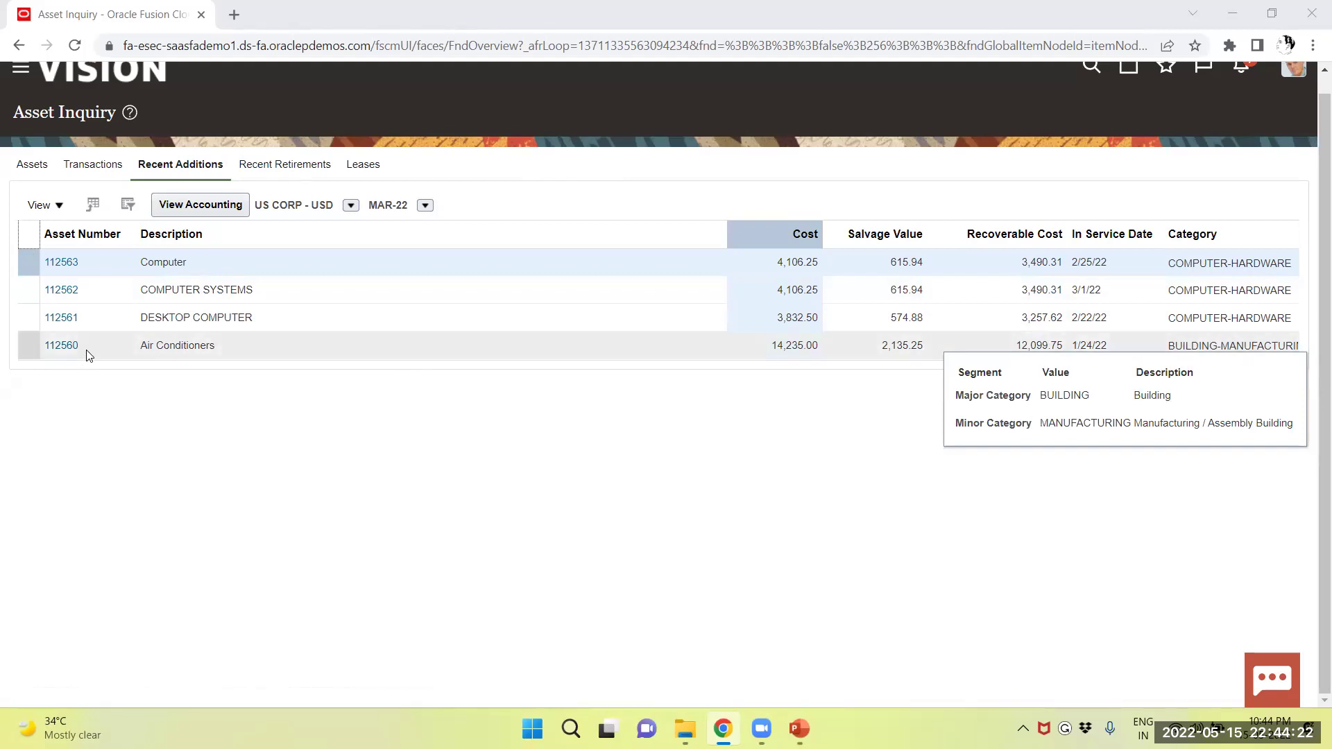
pyautogui.click(61, 346)
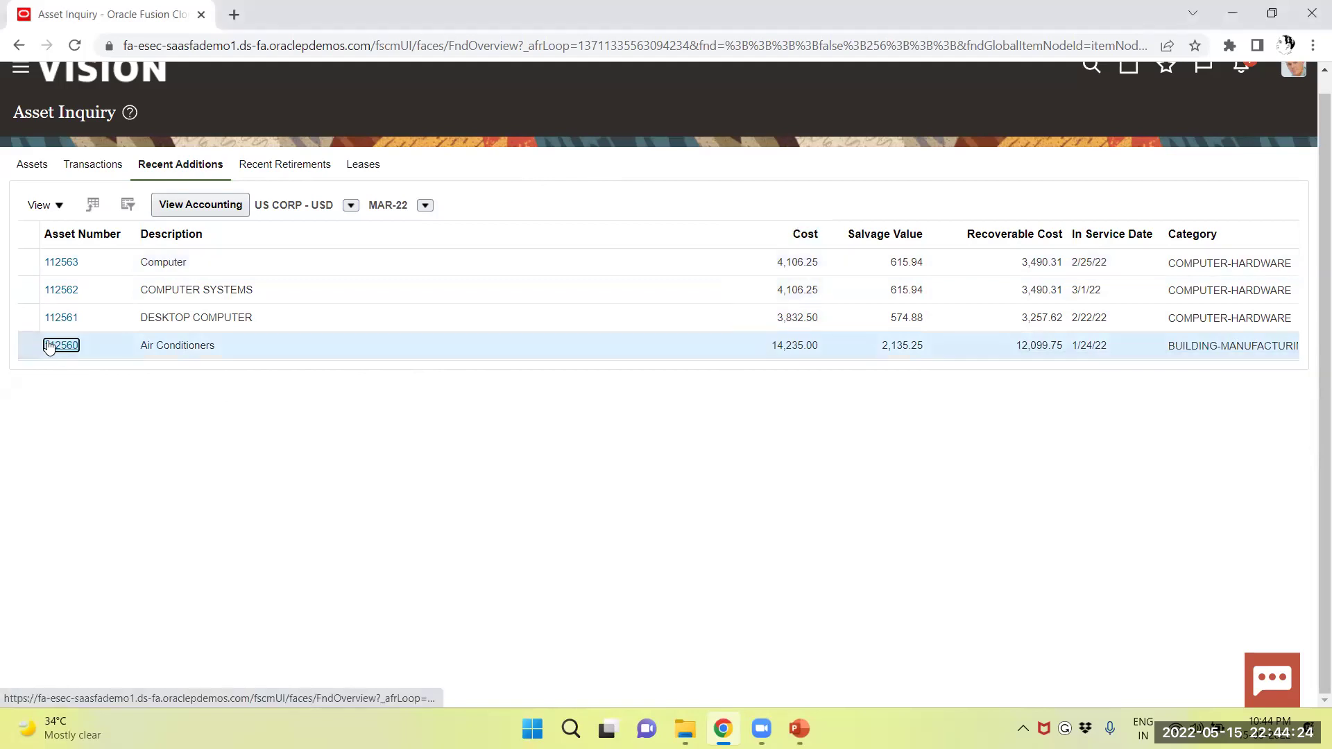
# Open asset 112560's US CORP details and highlight its asset number.
pyautogui.click(45, 343)
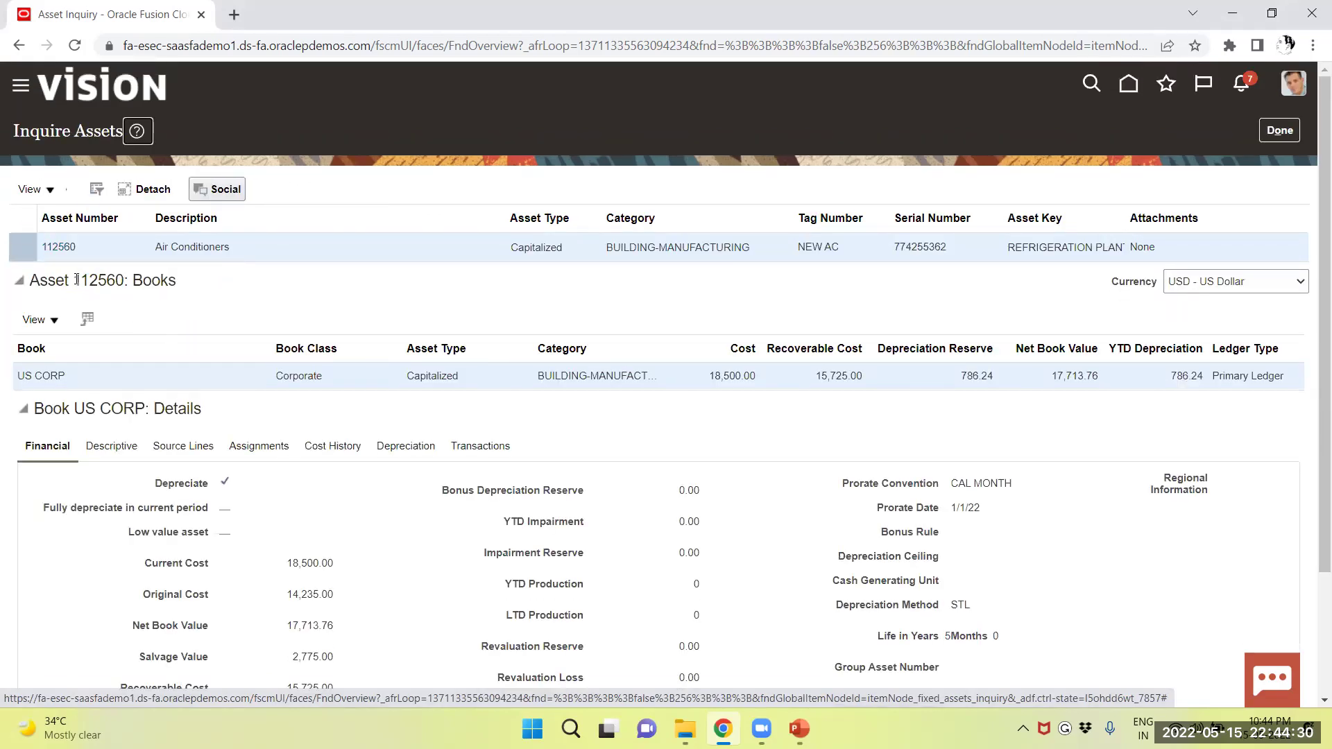
pyautogui.moveTo(73, 279); pyautogui.dragTo(125, 281)
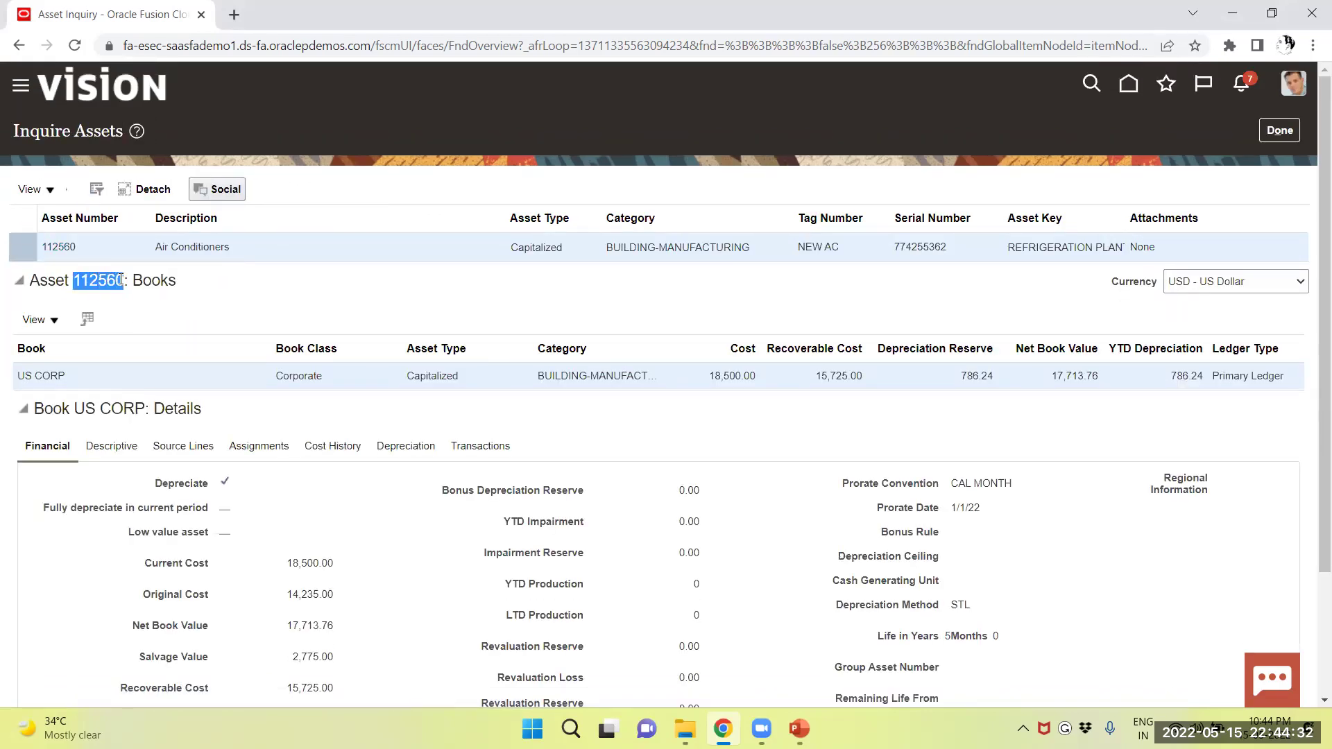
# Go to the Fixed Assets work area for US CORP - USD and show its Tasks panel.
pyautogui.click(20, 88)
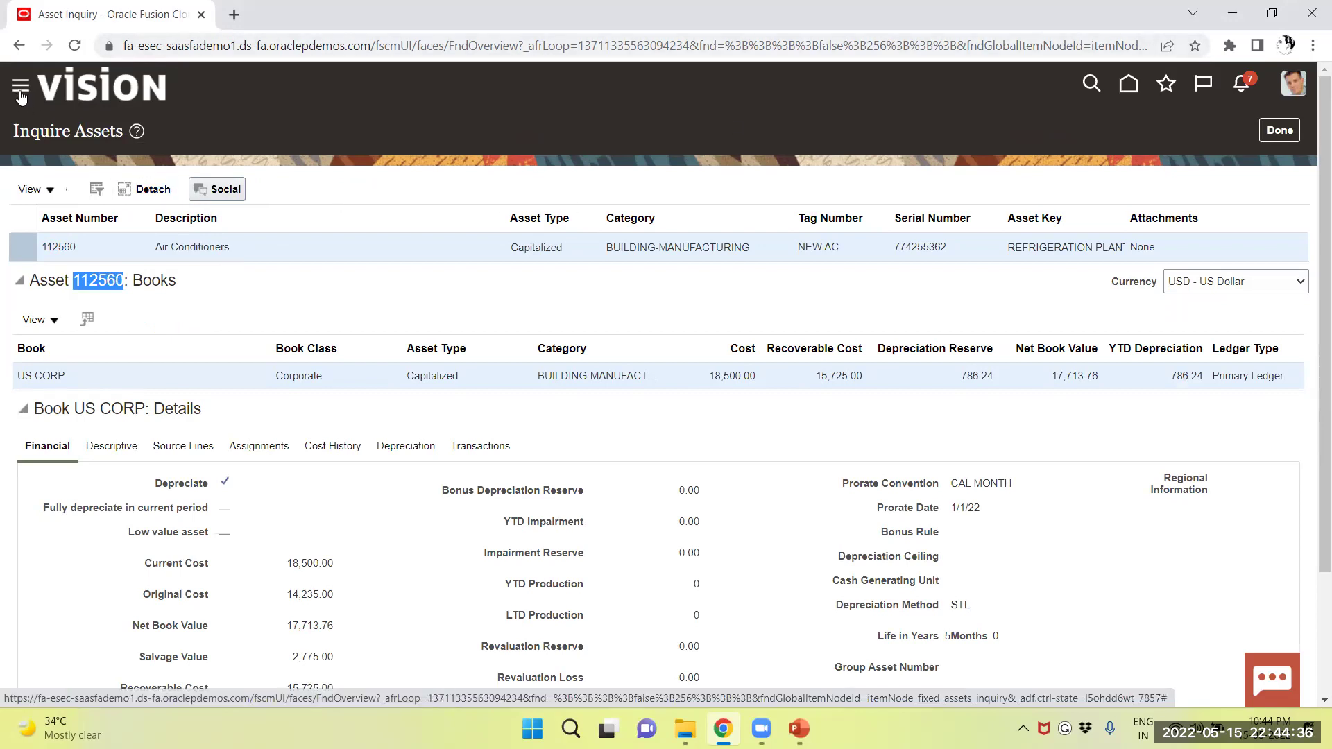
pyautogui.scroll(-3, 131, 381)
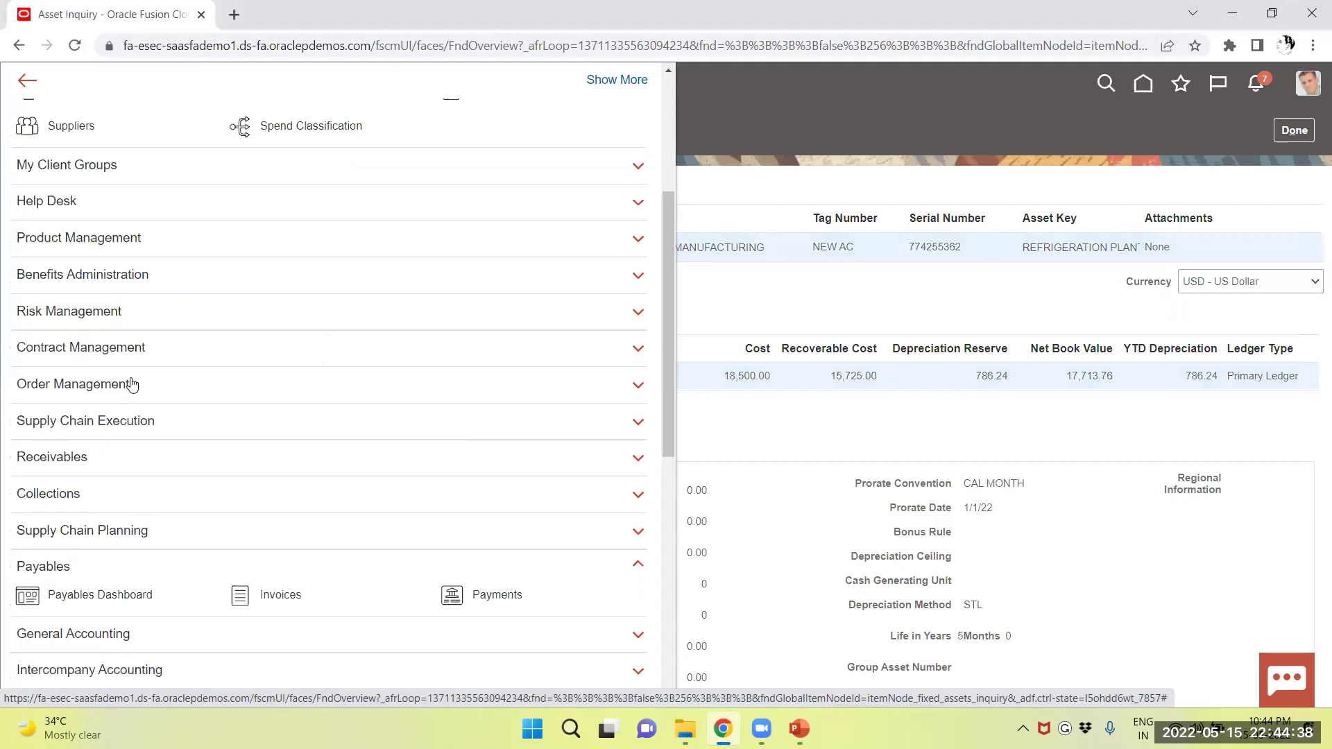
pyautogui.scroll(-2, 138, 397)
pyautogui.scroll(-3, 139, 396)
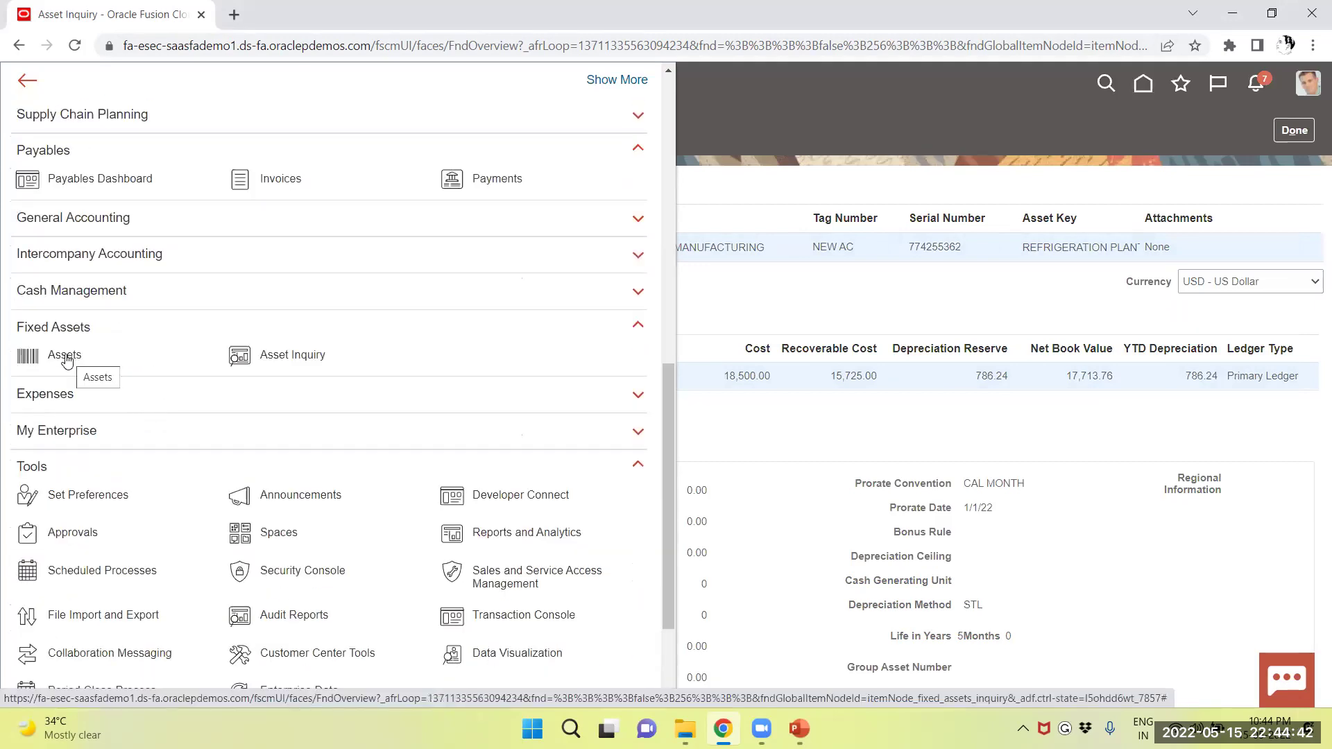
pyautogui.click(65, 360)
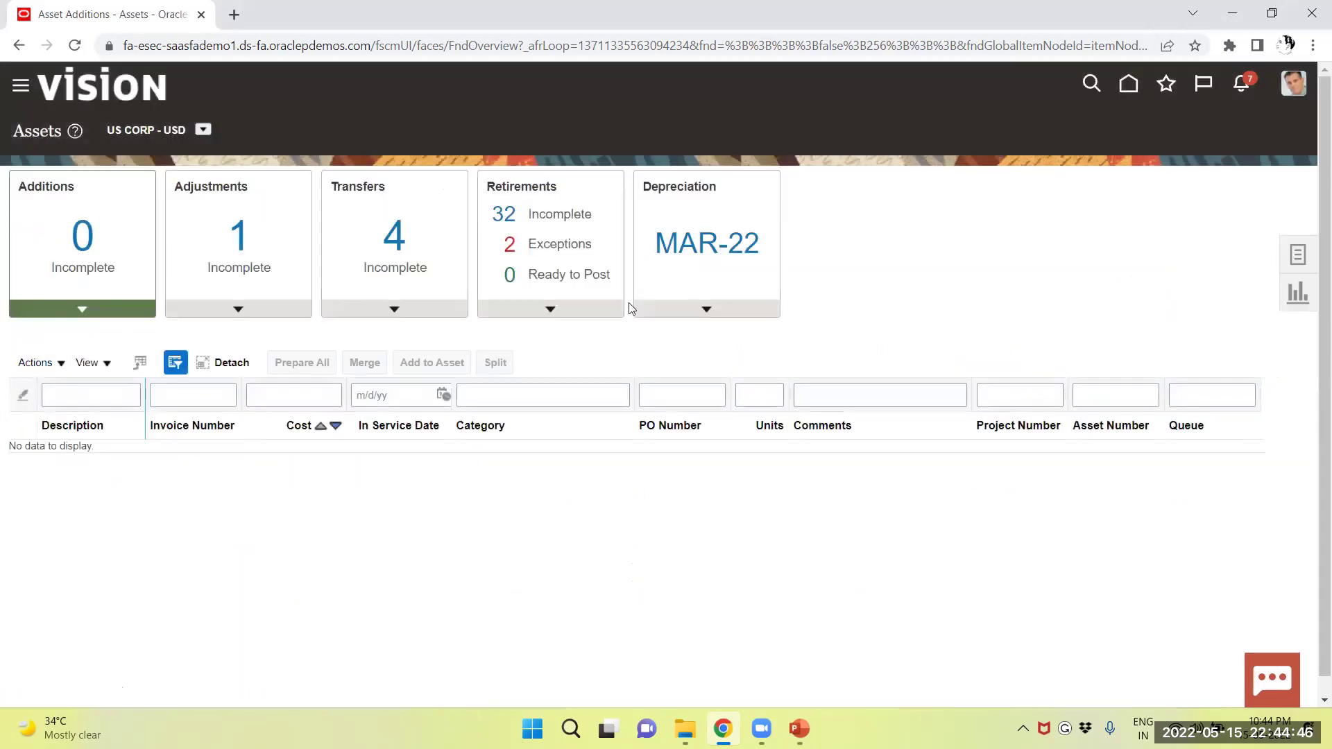
pyautogui.click(1297, 258)
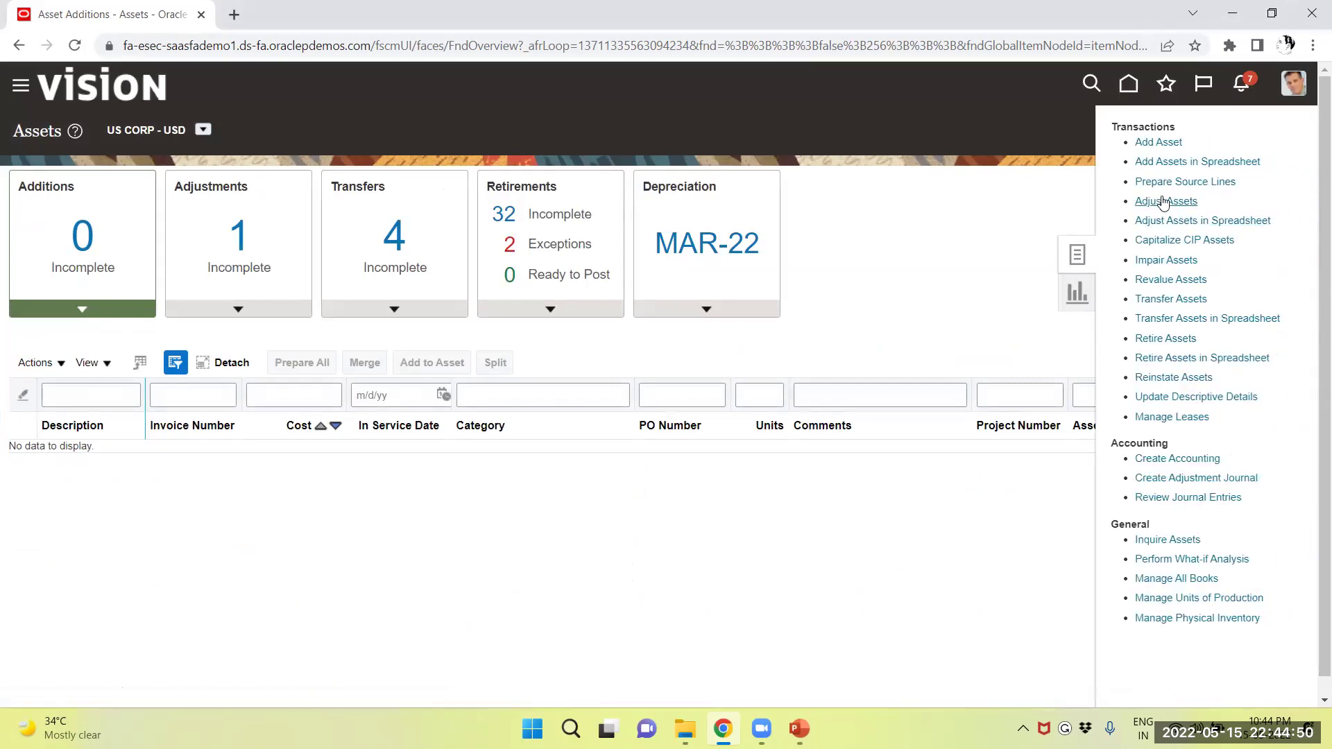
# Search Adjust Assets for asset number 112560 and select the Air Conditioners result.
pyautogui.click(1164, 201)
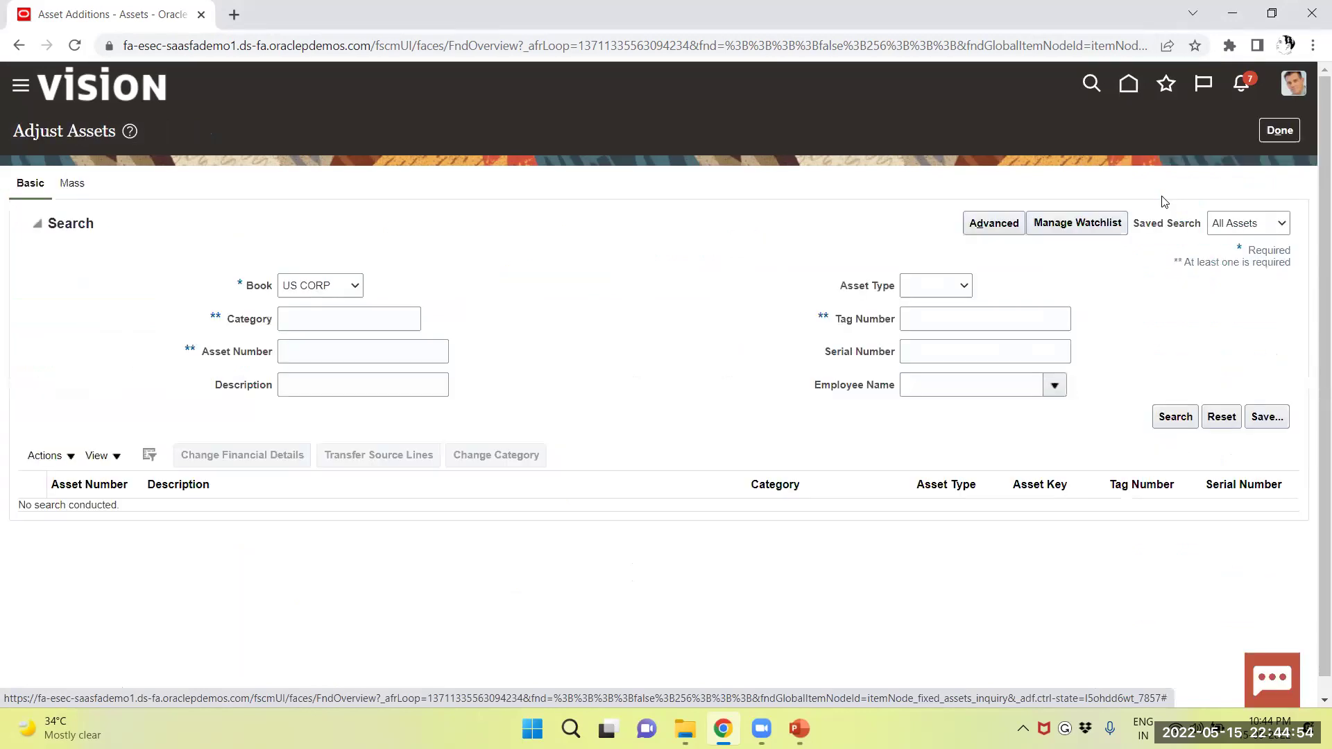
pyautogui.click(322, 357)
pyautogui.write('112560')
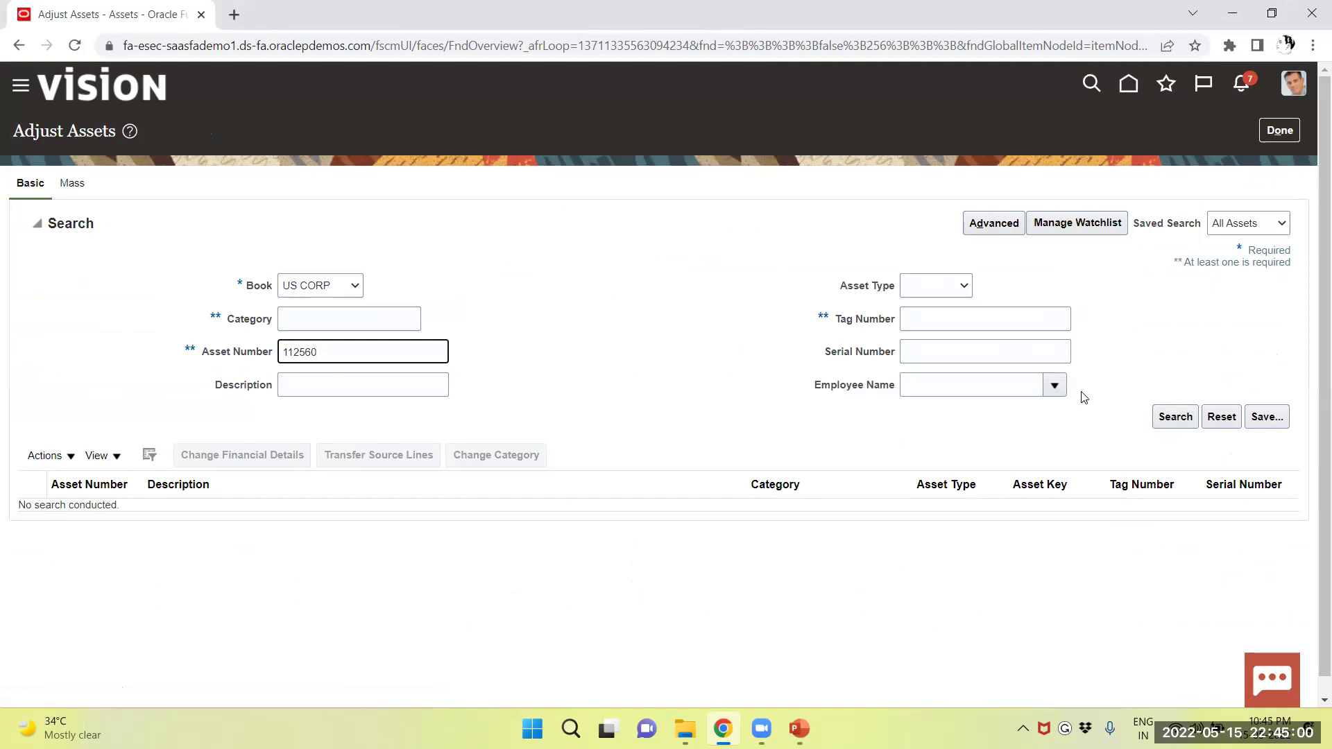
pyautogui.click(1177, 418)
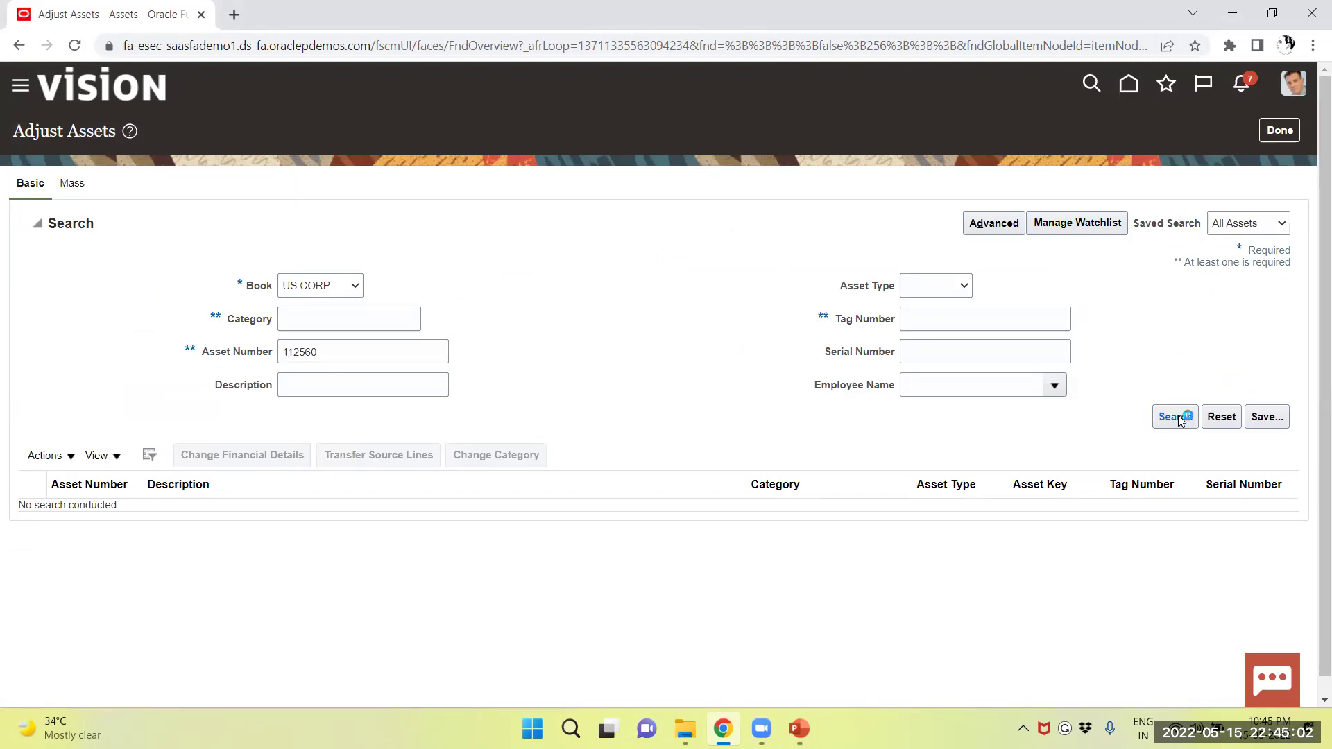
pyautogui.click(53, 331)
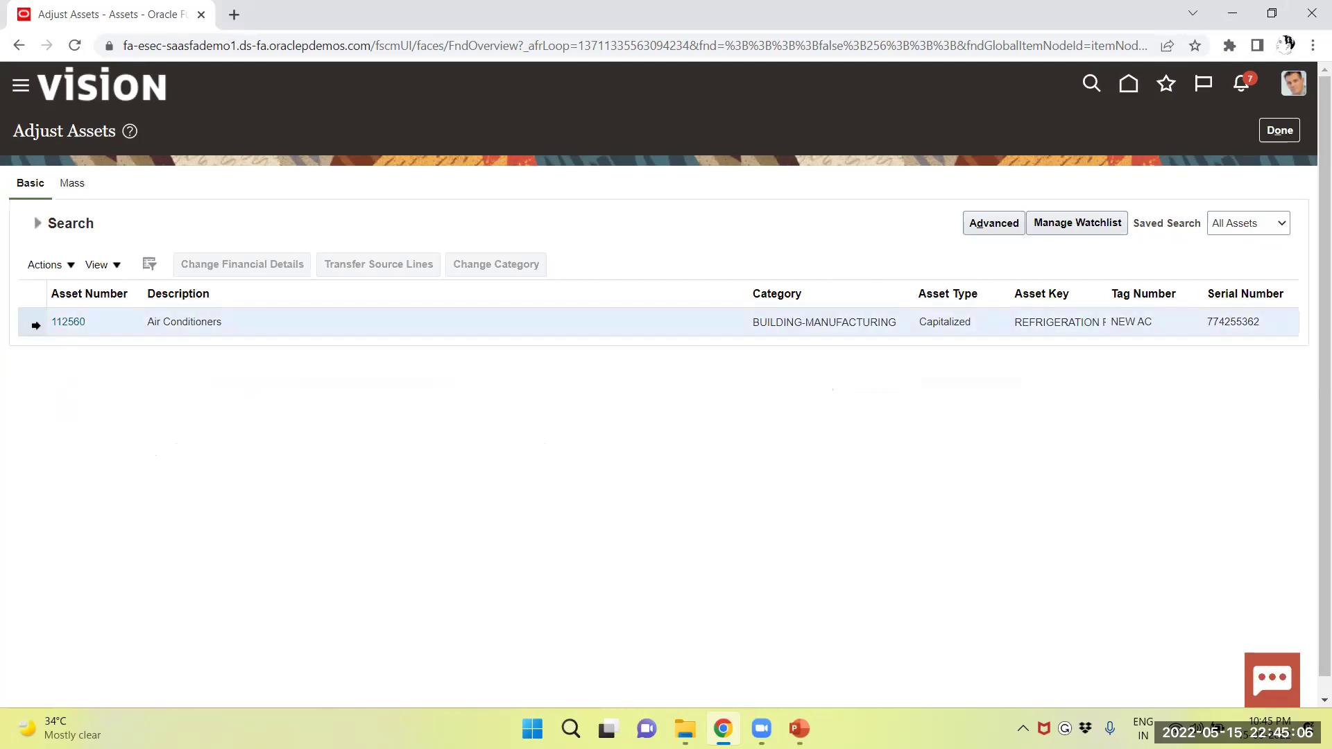
# Begin Change Category on 112560 with comment 'CORRECTION IN CATEGORY', then focus New Category.
pyautogui.click(497, 256)
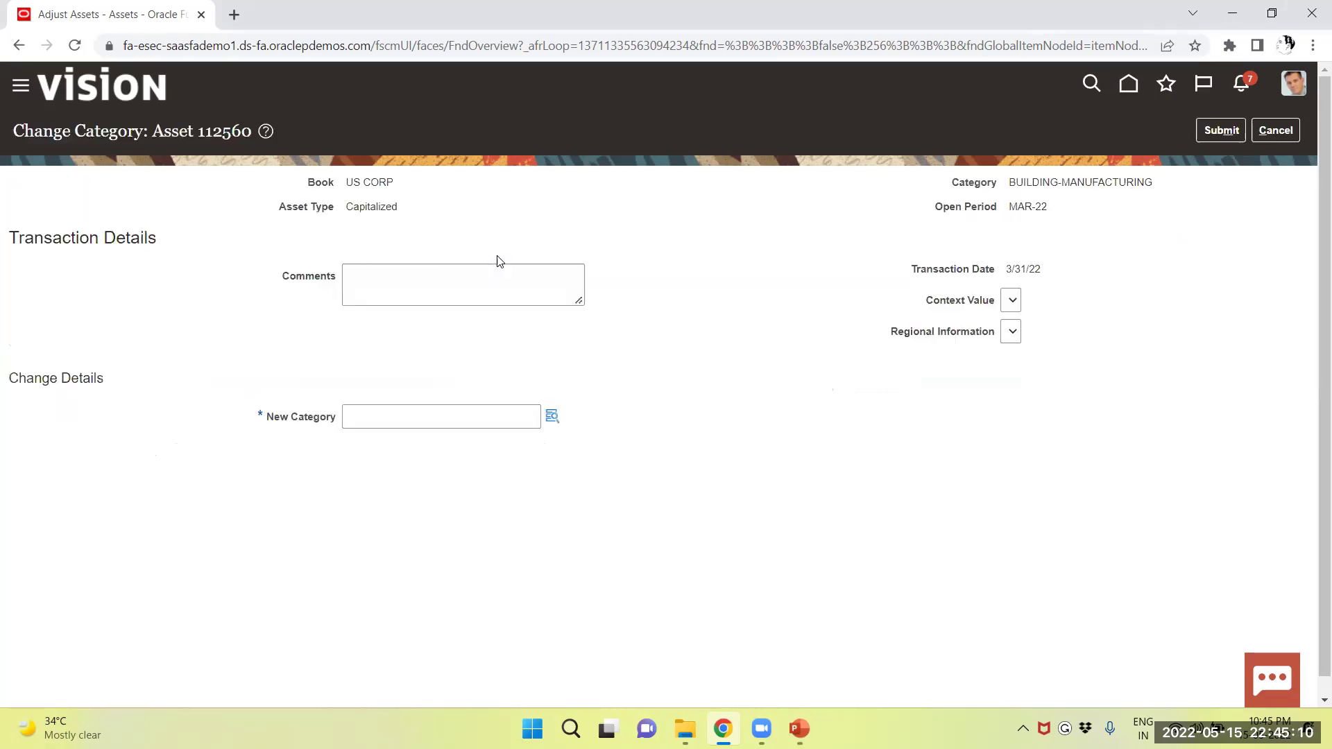
pyautogui.click(454, 274)
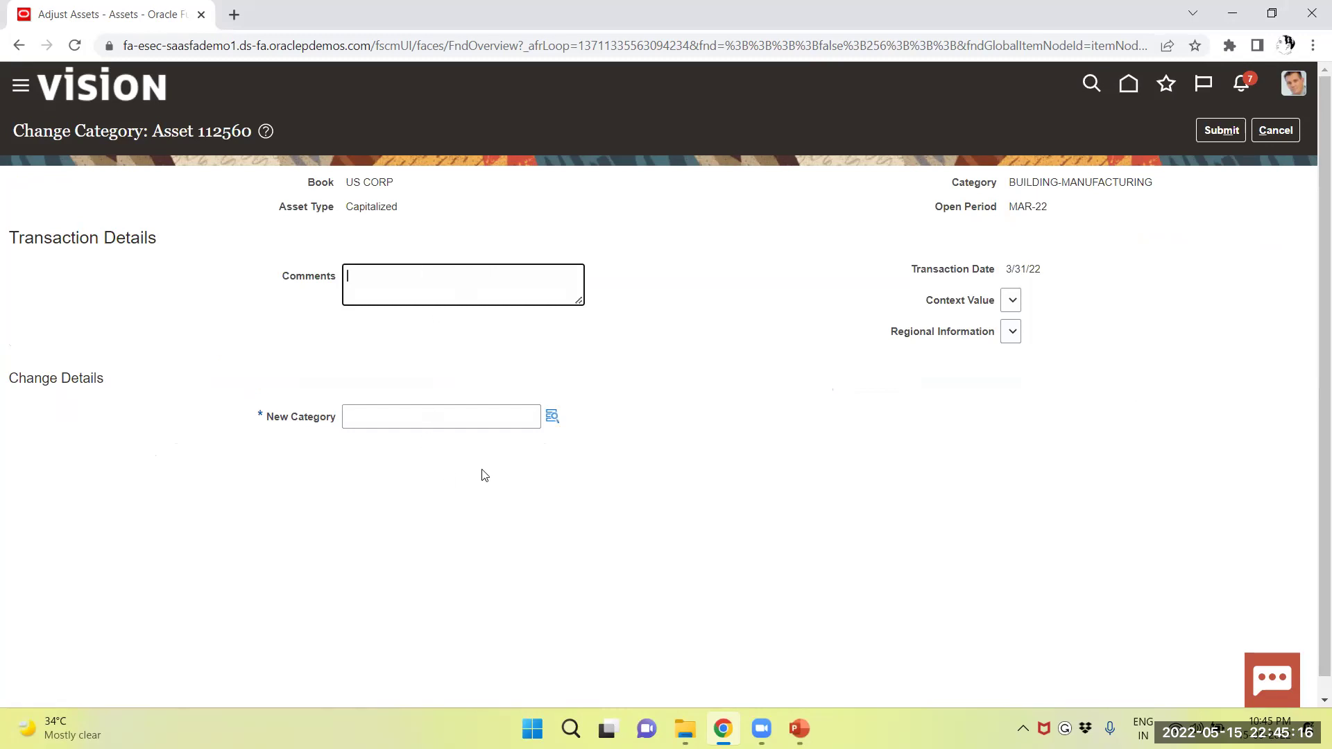
pyautogui.click(552, 421)
pyautogui.click(417, 273)
pyautogui.write('CO')
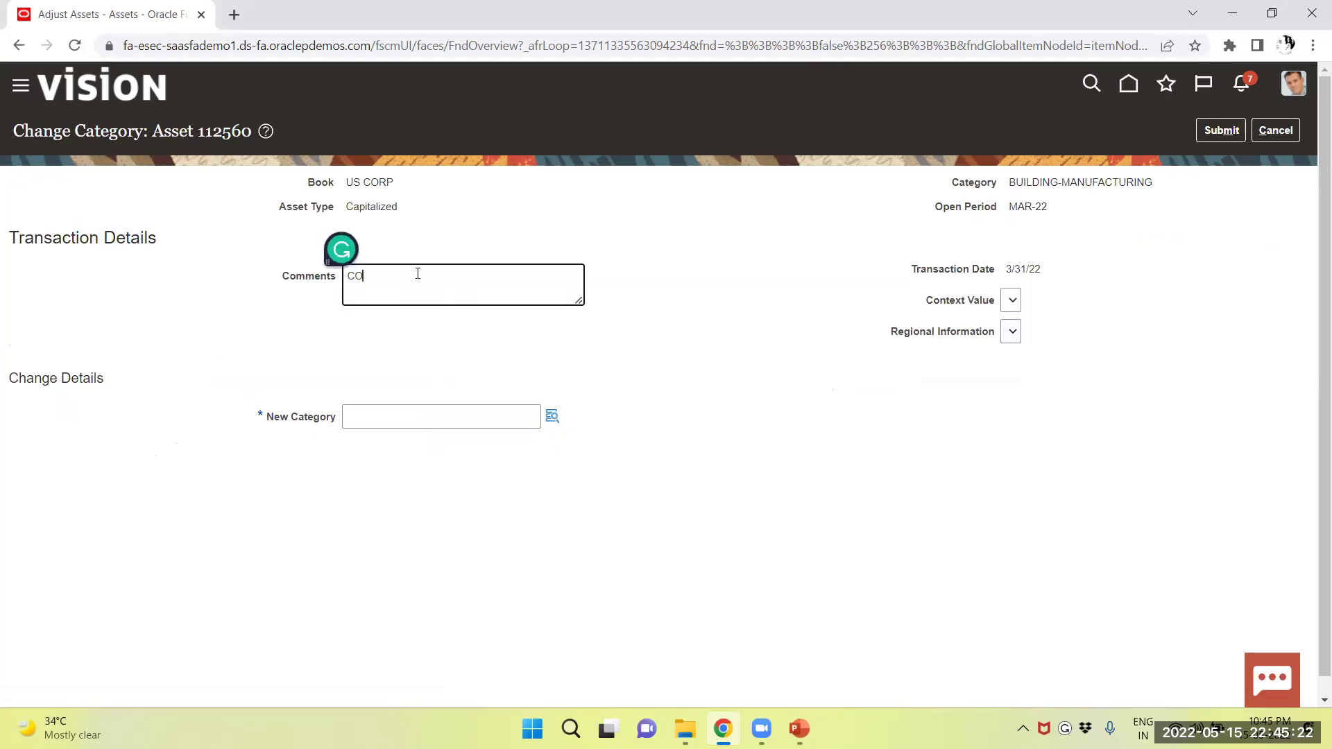
pyautogui.write('RRECTION IN')
pyautogui.write(' CATEGORY')
pyautogui.click(469, 416)
# Look up all category combinations and confirm EQUIPMENT / MANUFACTURING as the new category.
pyautogui.click(552, 417)
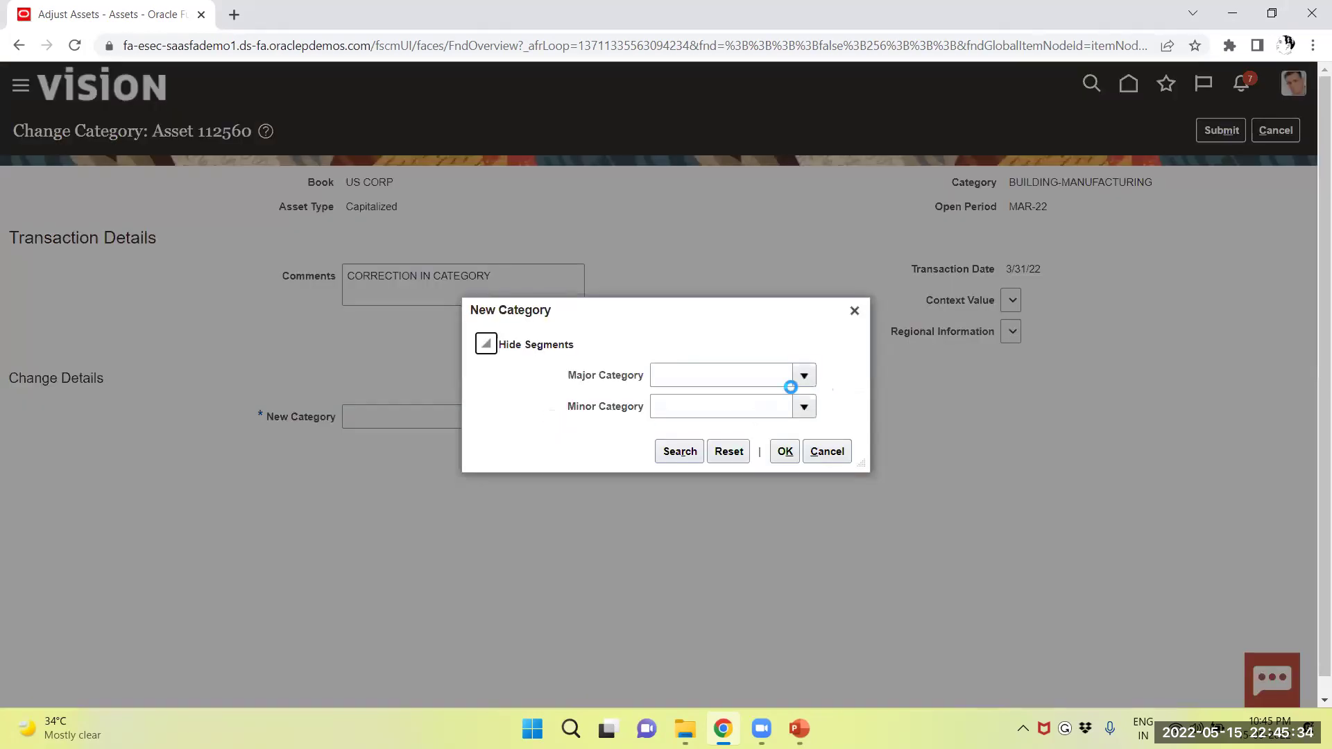
pyautogui.click(680, 452)
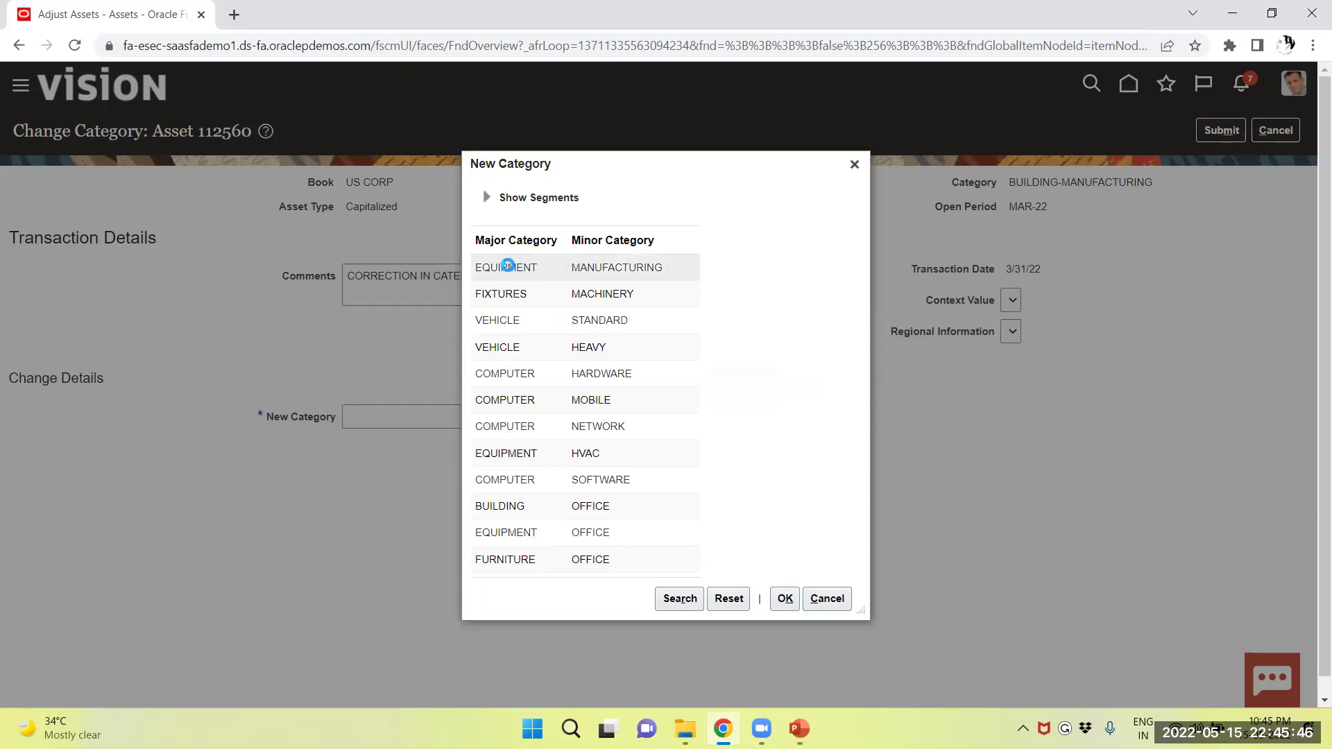
pyautogui.click(508, 268)
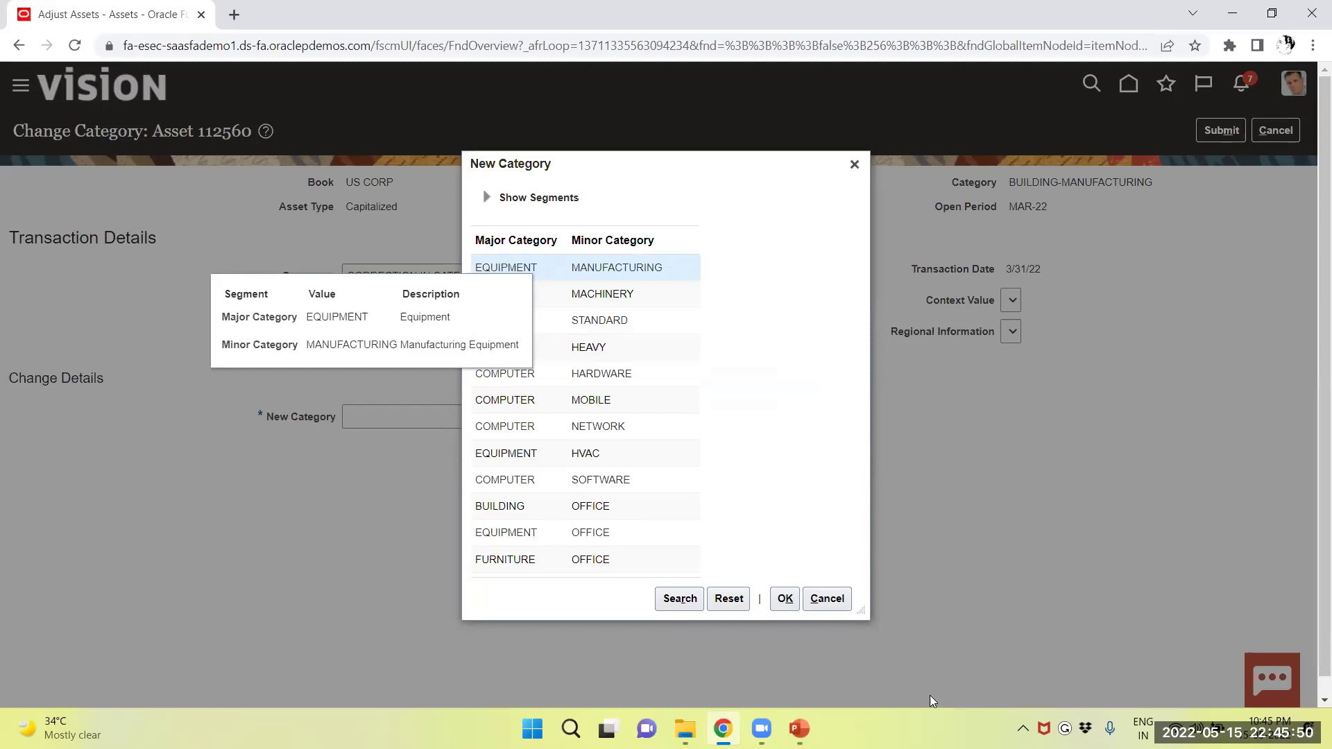
pyautogui.click(786, 603)
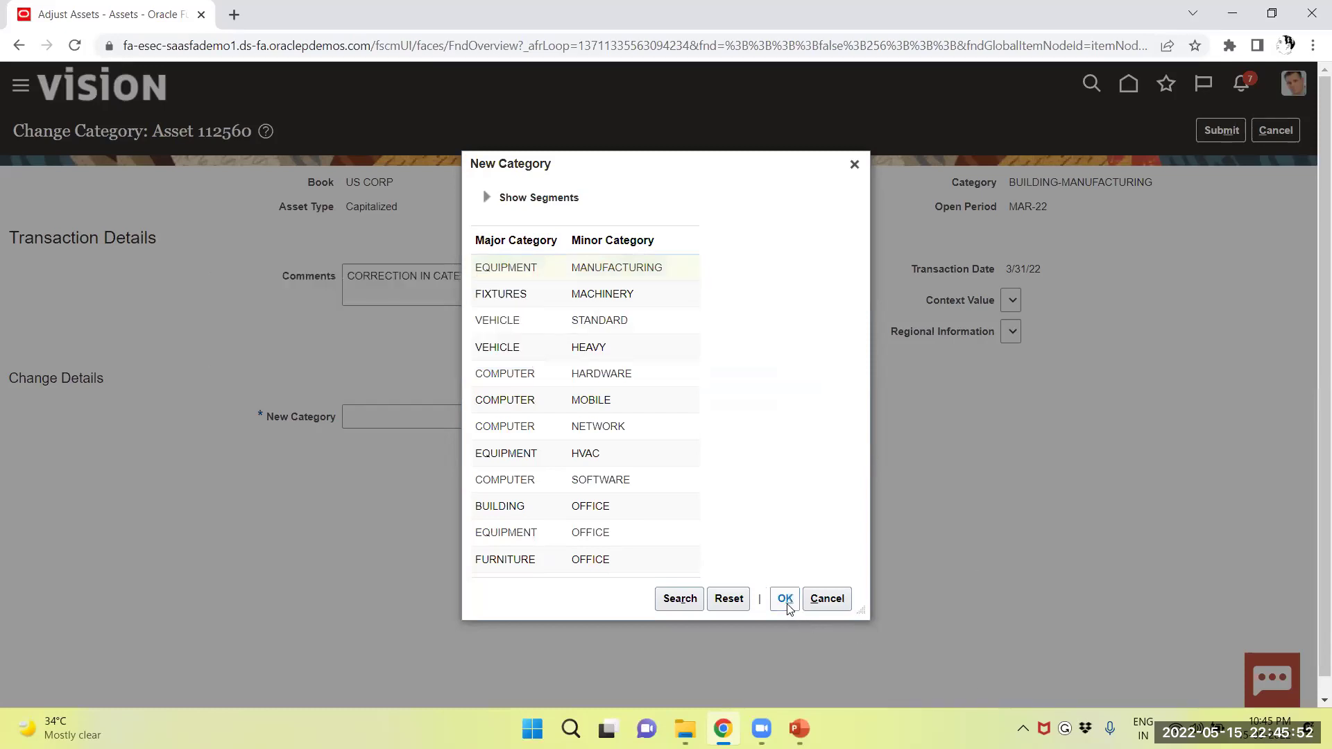
pyautogui.click(786, 602)
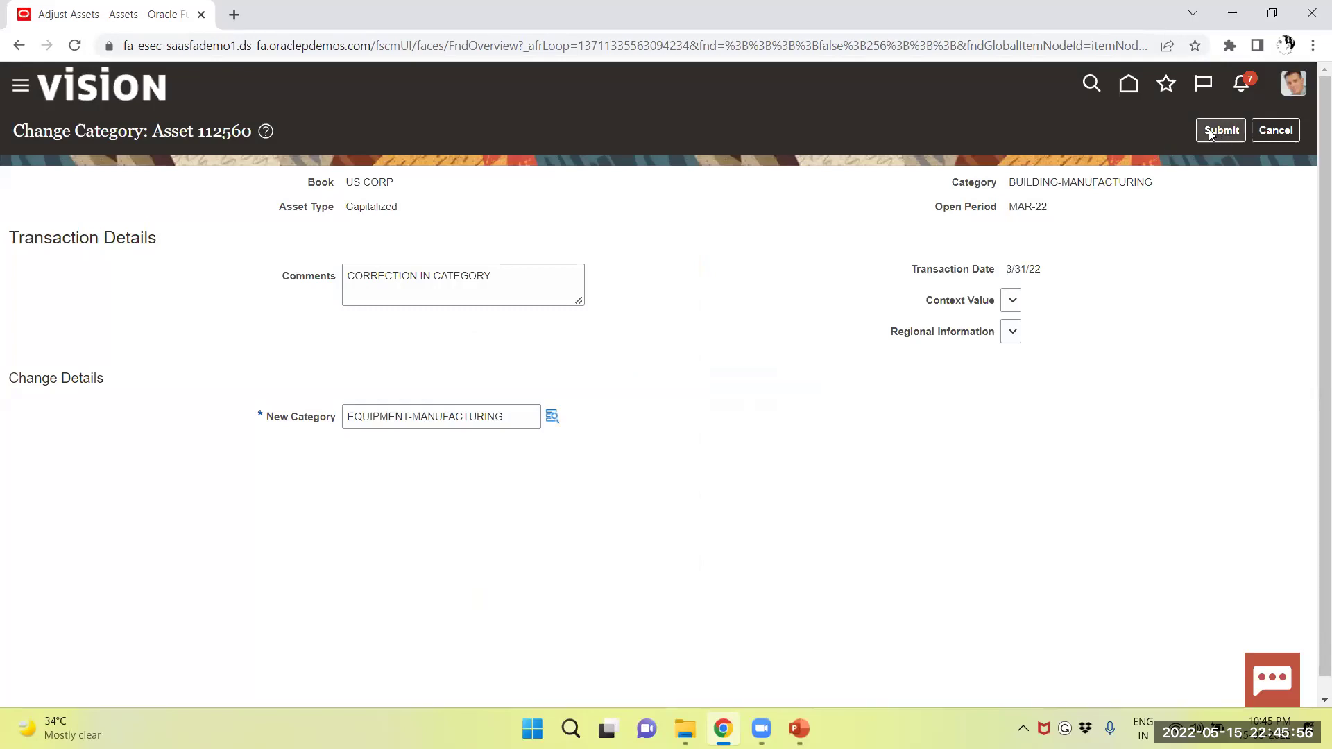
# Highlight the BUILDING-MANUFACTURING category still listed after submitting the change.
pyautogui.moveTo(1015, 183); pyautogui.dragTo(1153, 183)
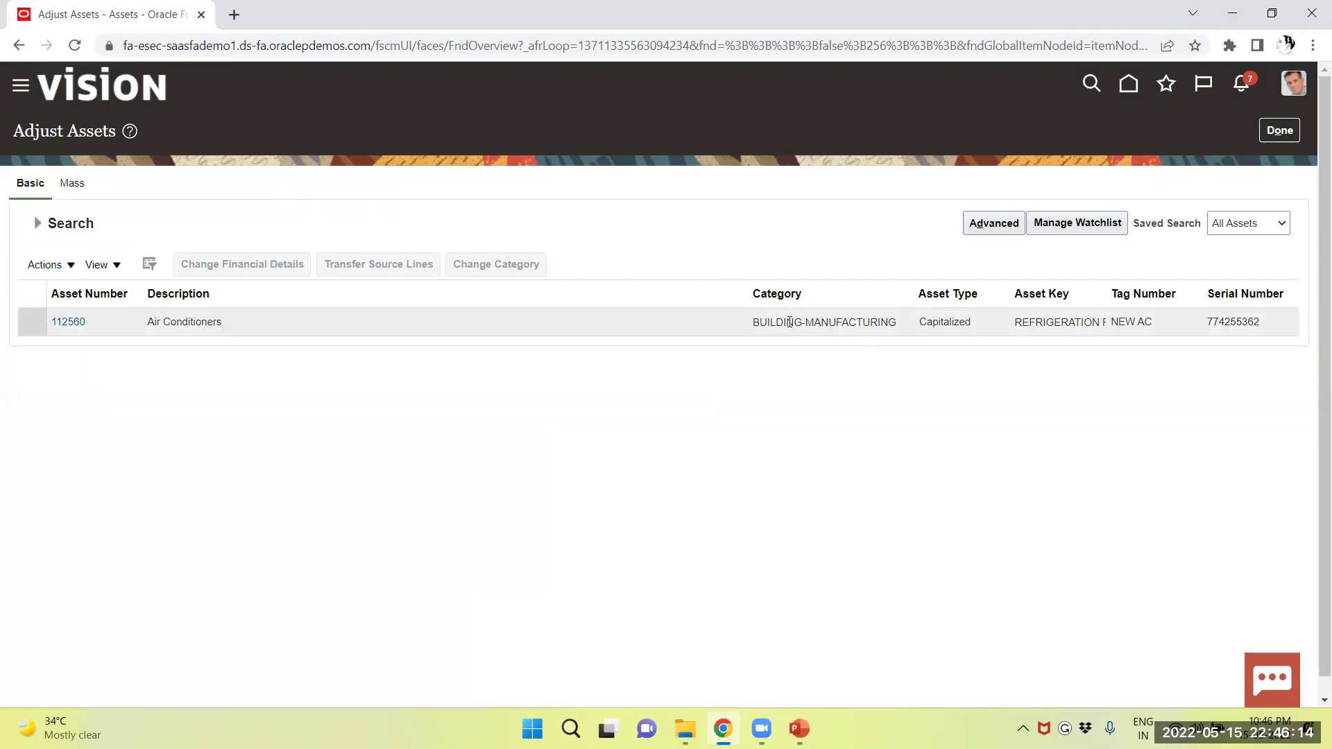
# Go through the Navigator to Fixed Assets > Asset Inquiry and its Recent Additions.
pyautogui.click(18, 90)
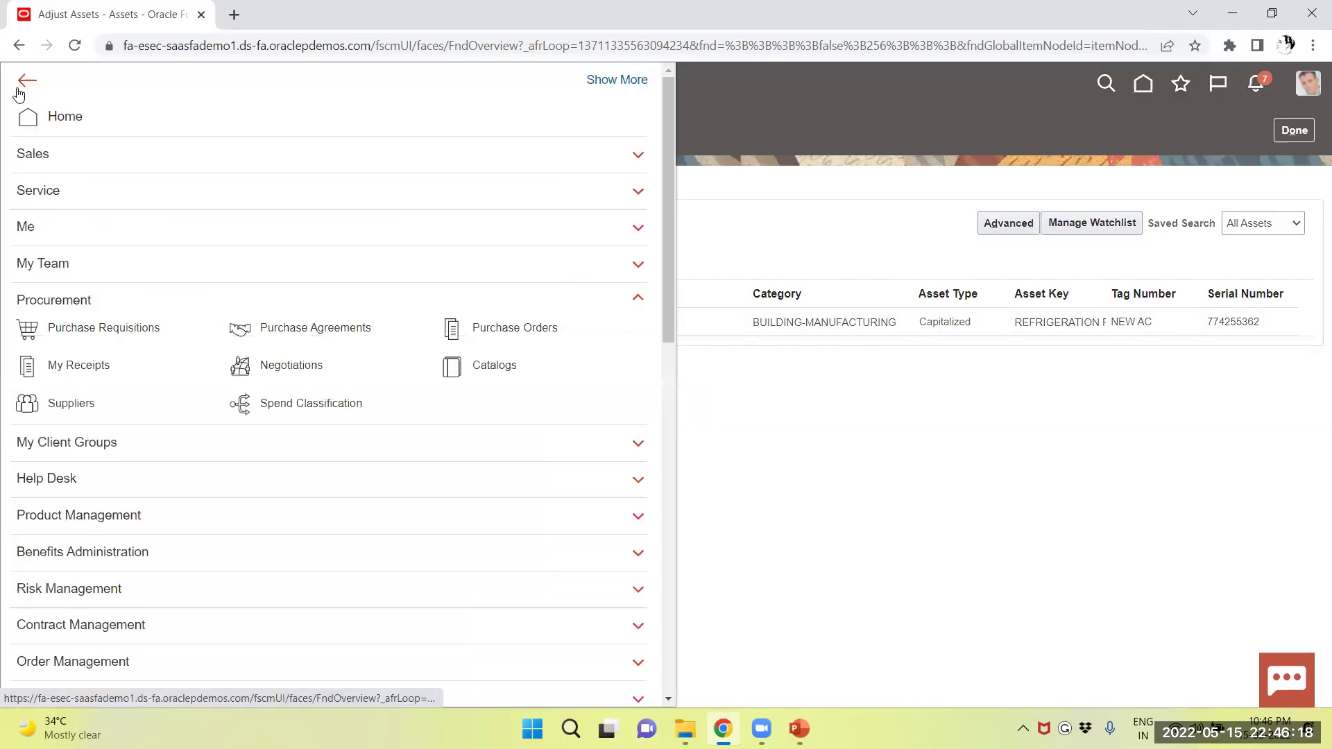
pyautogui.scroll(-3, 280, 424)
pyautogui.scroll(-2, 309, 424)
pyautogui.scroll(-4, 309, 423)
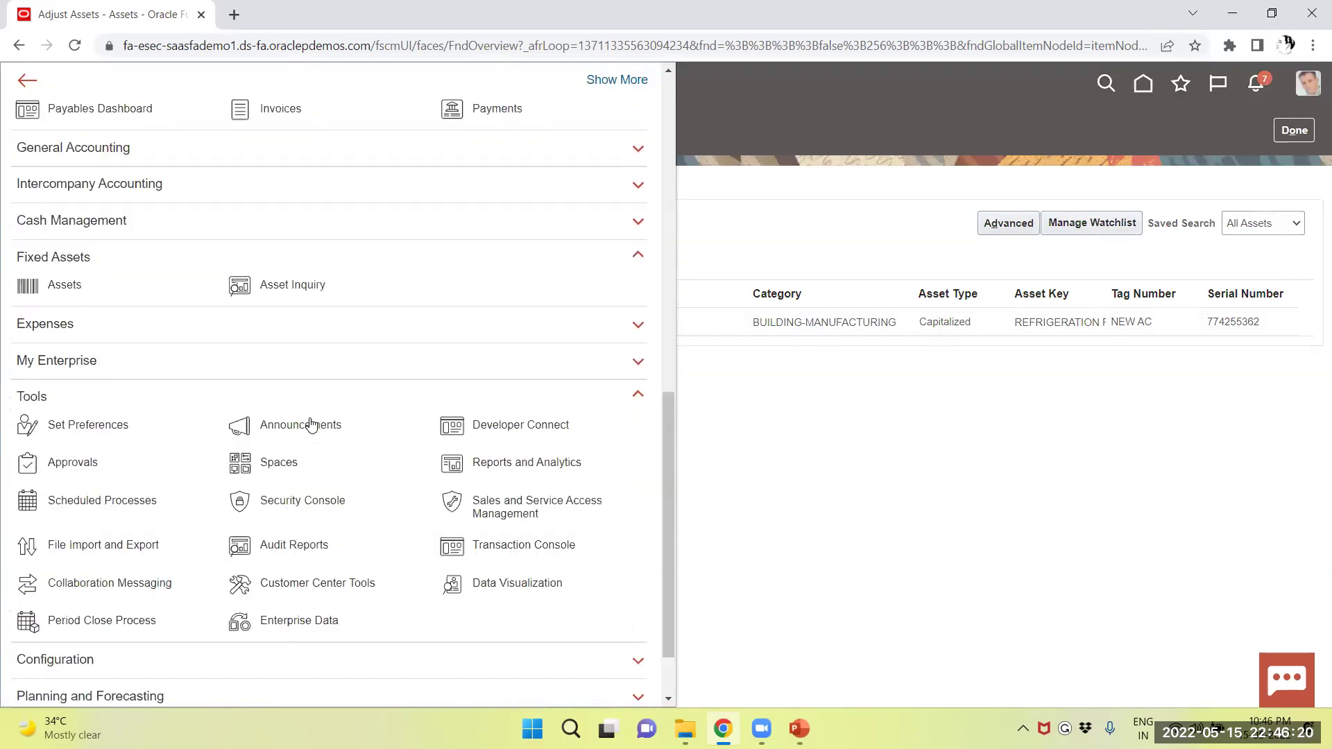
pyautogui.click(291, 209)
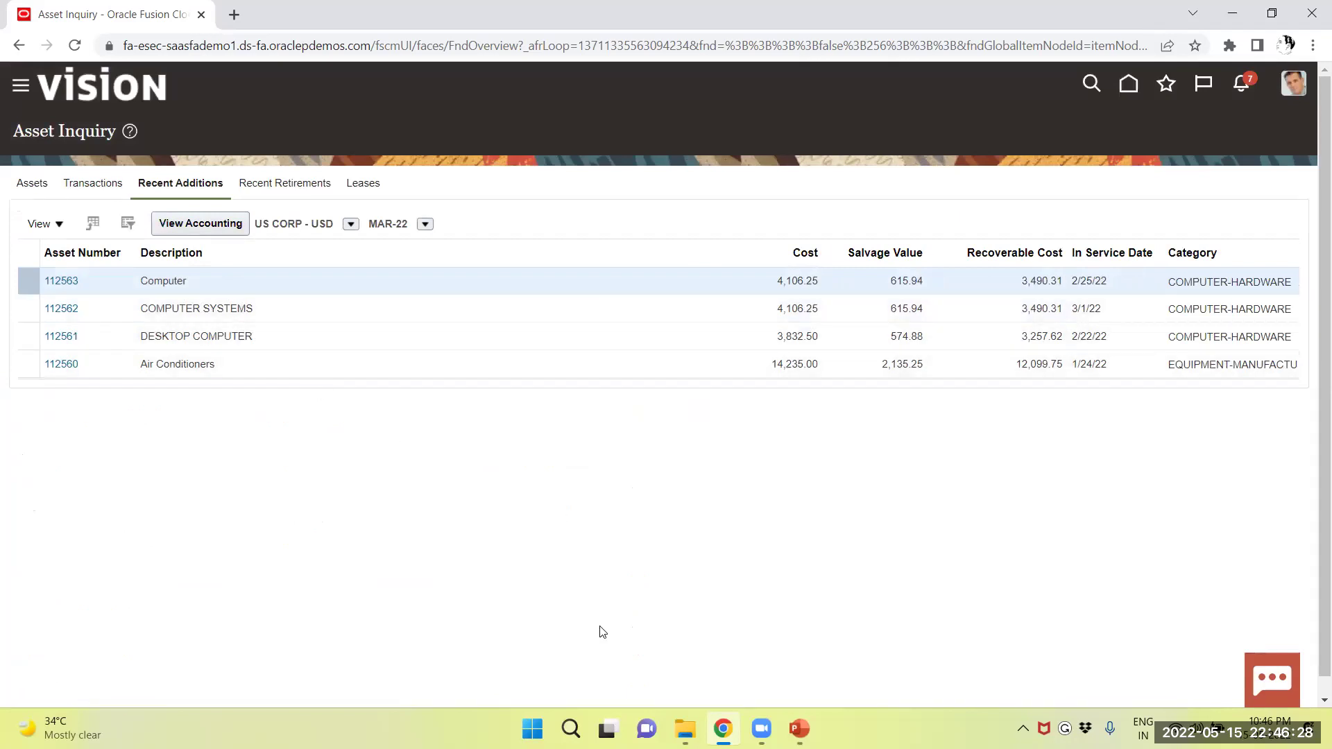
# Select the Air Conditioners (112560) row to check its EQUIPMENT / MANUFACTURING segments.
pyautogui.click(25, 361)
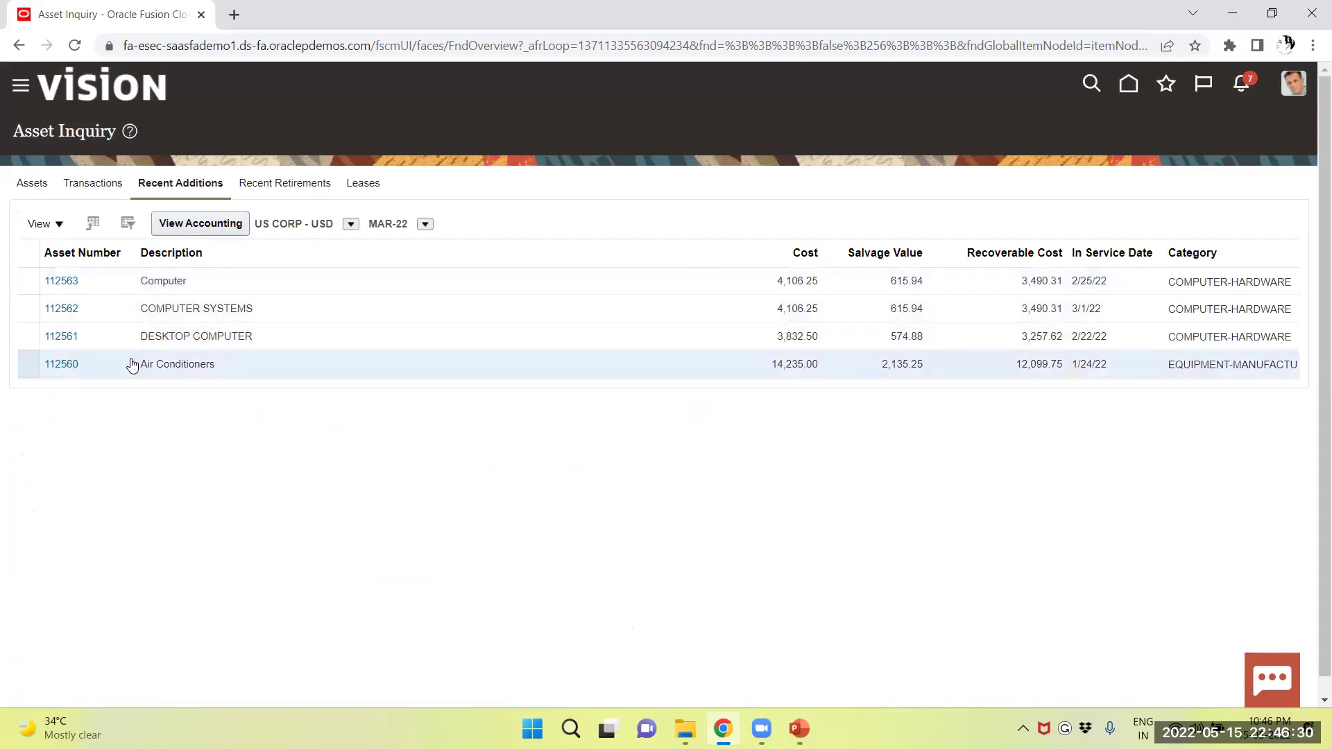